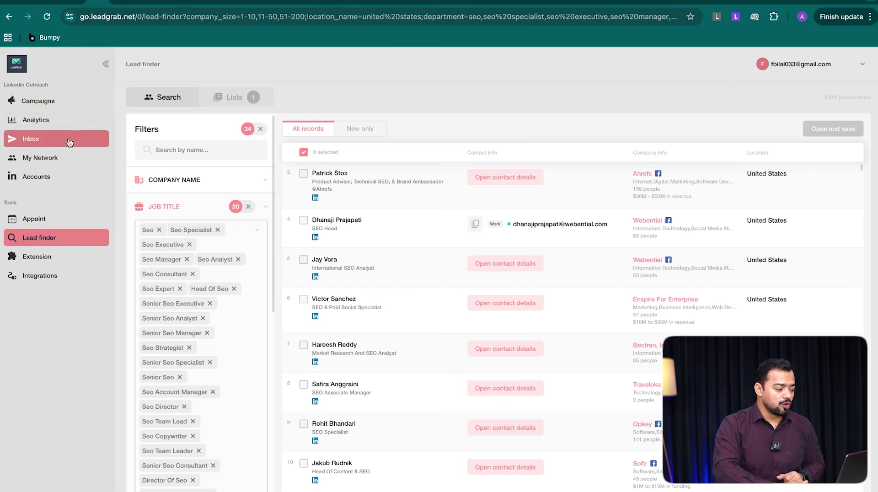
- Go to the LinkedIn outreach campaigns and start creating a new campaign
click(47, 106)
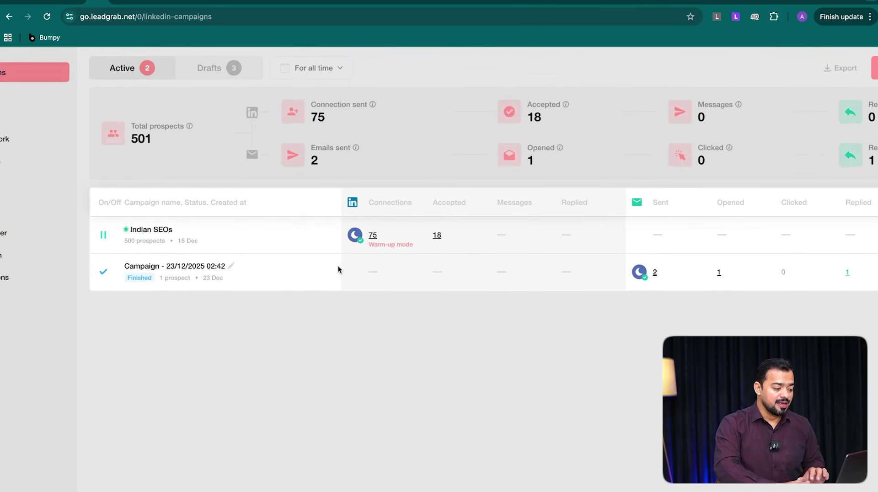
mouse_move(390, 250)
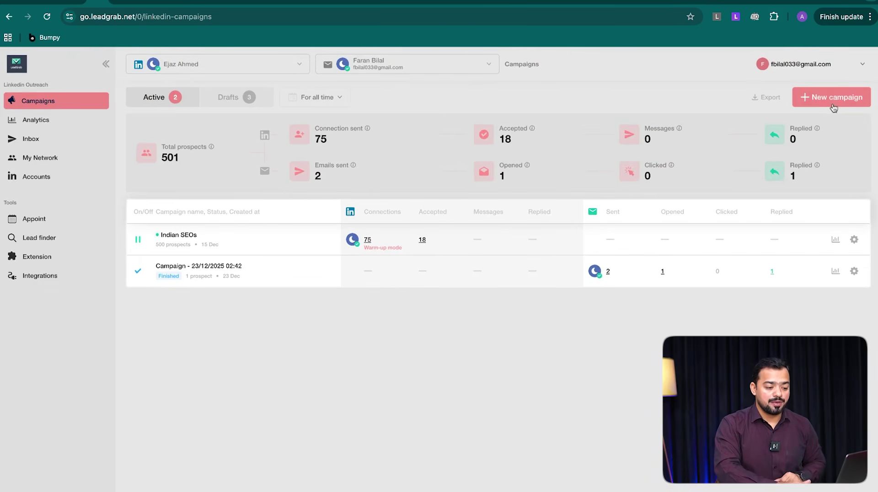
click(833, 107)
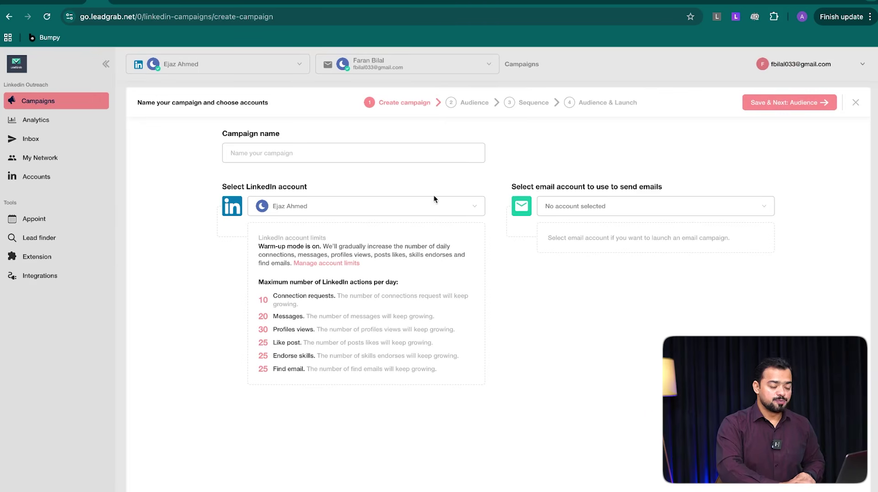
- Switch to LinkedIn, return to the SeoCustomer group page and copy the group's full title for the campaign name
click(279, 154)
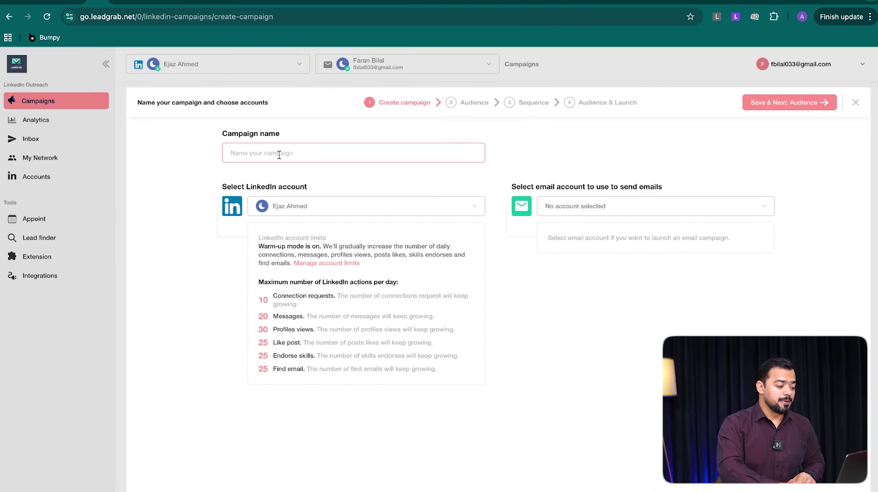
click(51, 3)
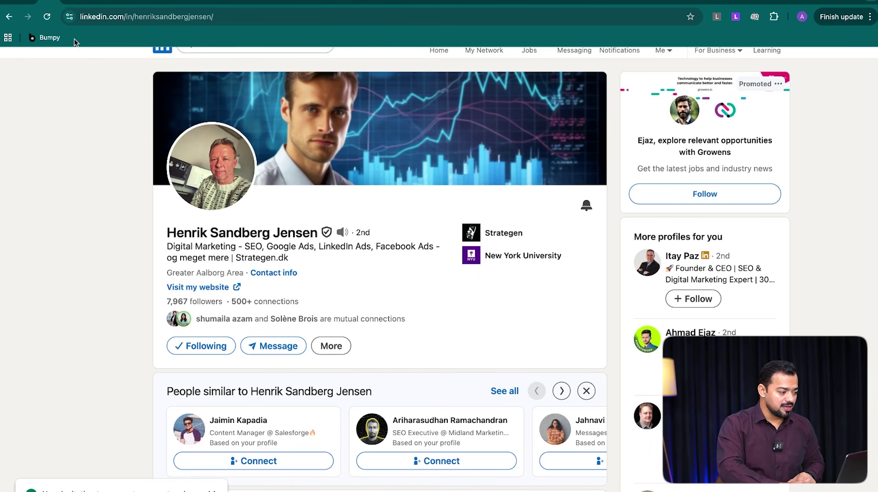
click(9, 18)
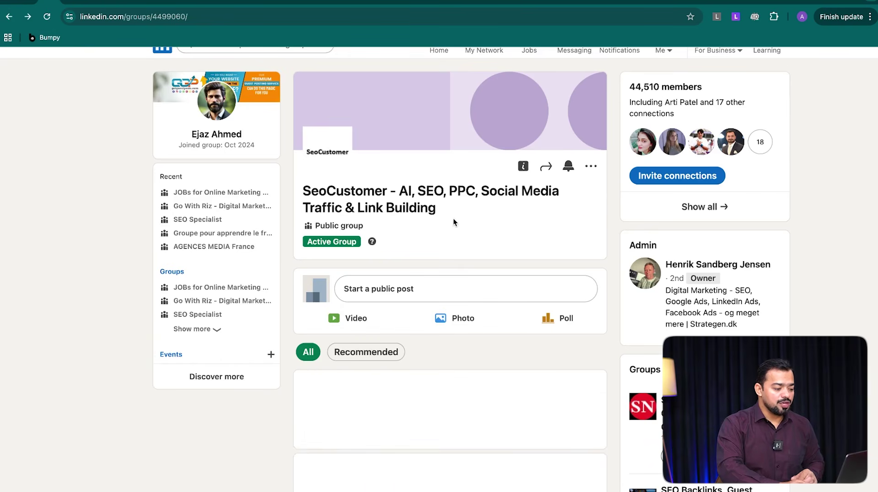
drag(444, 217, 302, 196)
key(ctrl+c)
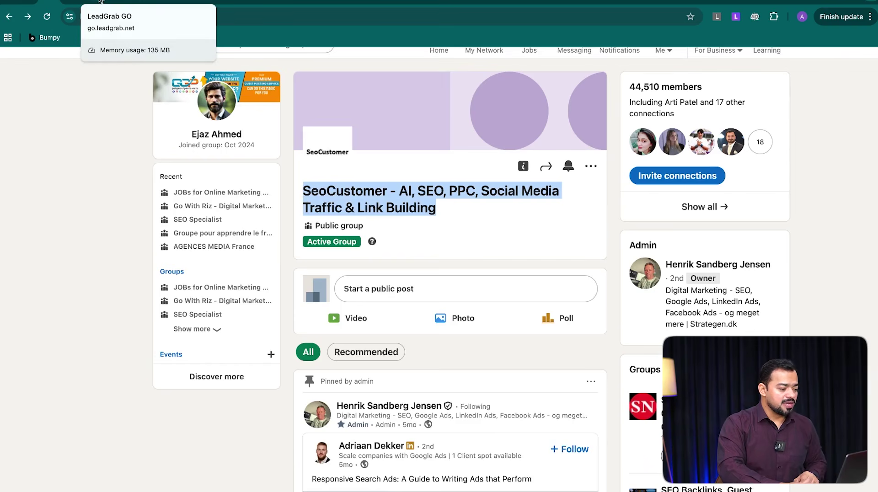
- Back in LeadGrab, name the campaign "SeoCustomer - AI, SEO, PPC, Social Media Traffic & Link Building" and save it to continue to the audience
click(128, 6)
click(260, 155)
key(ctrl+v)
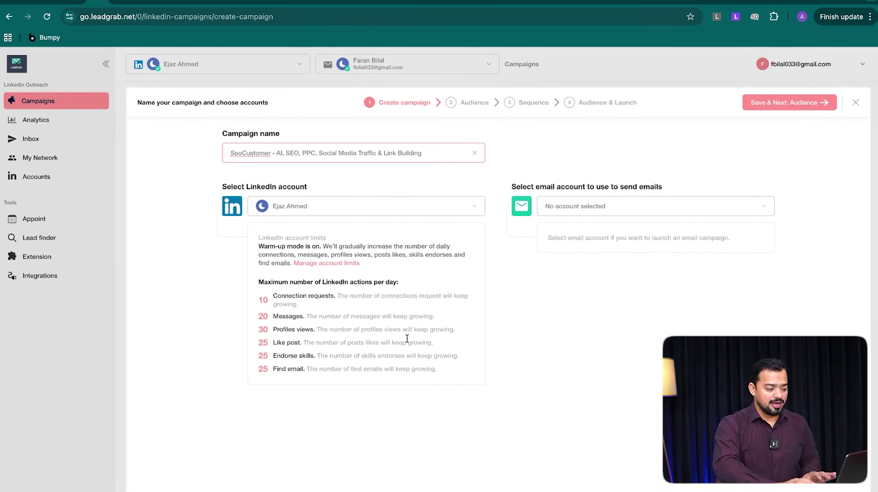
click(783, 104)
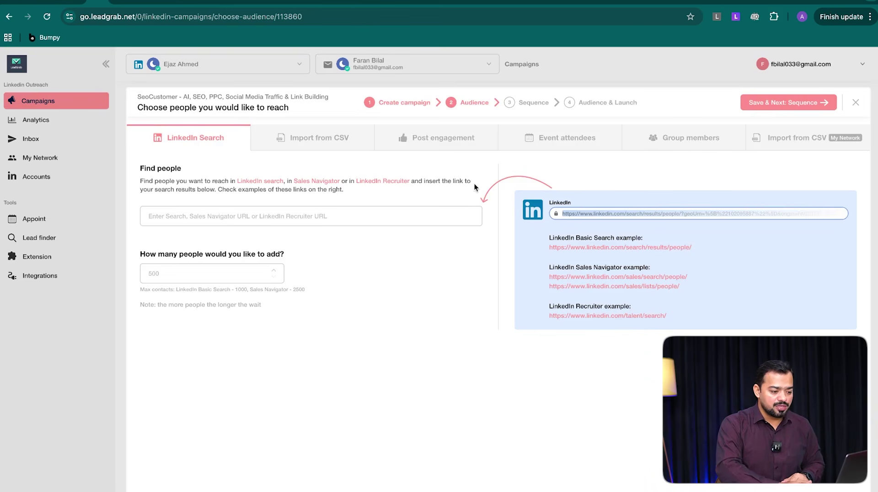
click(685, 145)
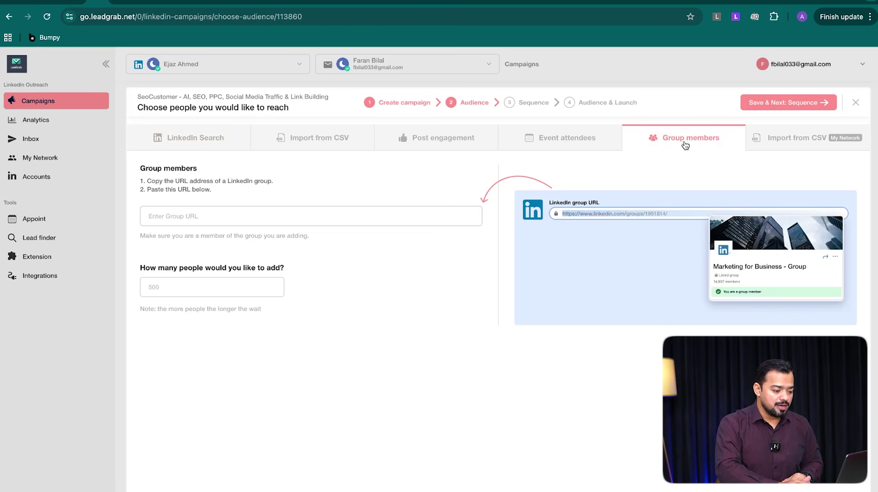
click(55, 3)
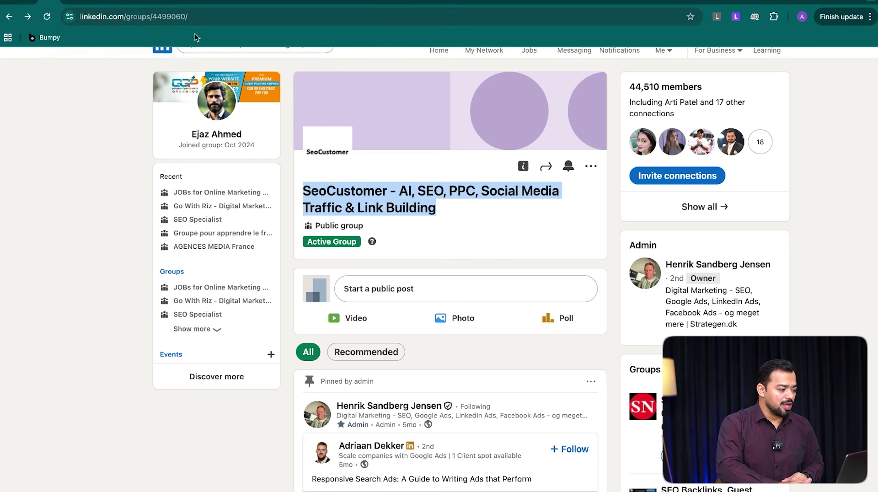
click(141, 18)
key(ctrl+c)
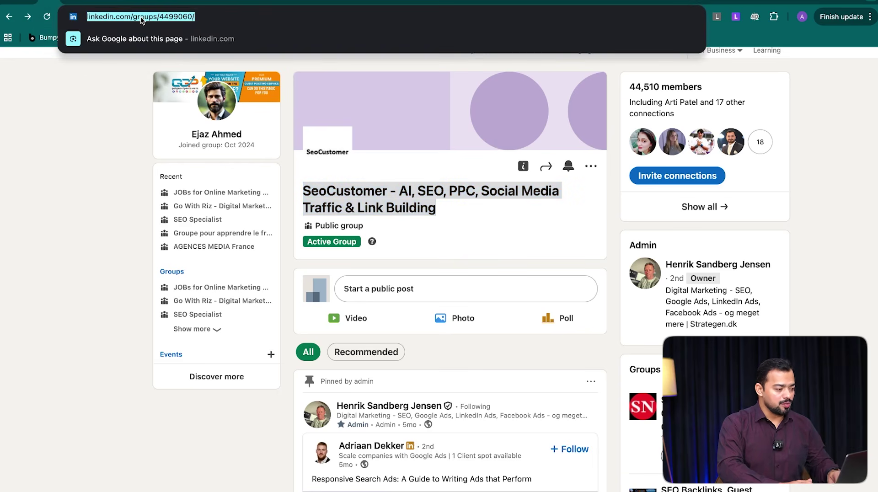
click(100, 4)
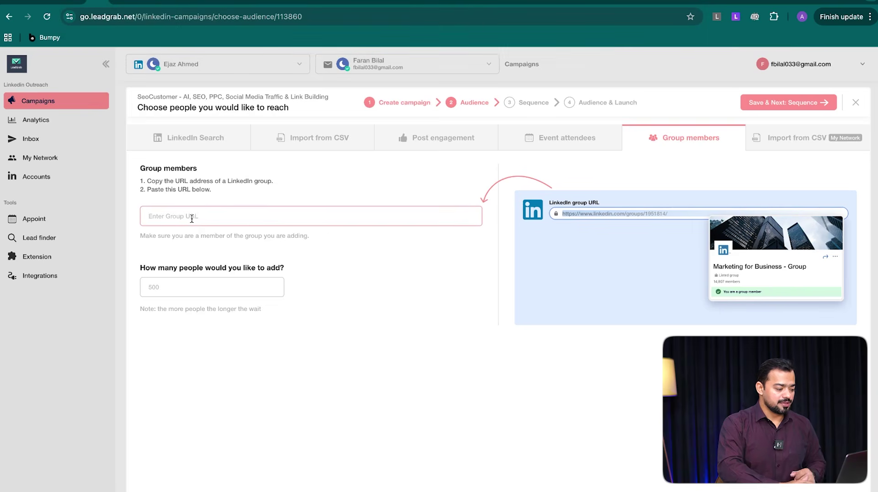
key(ctrl+v)
- Set the number of people to add to 1000 and save the audience to continue to the sequence
click(196, 288)
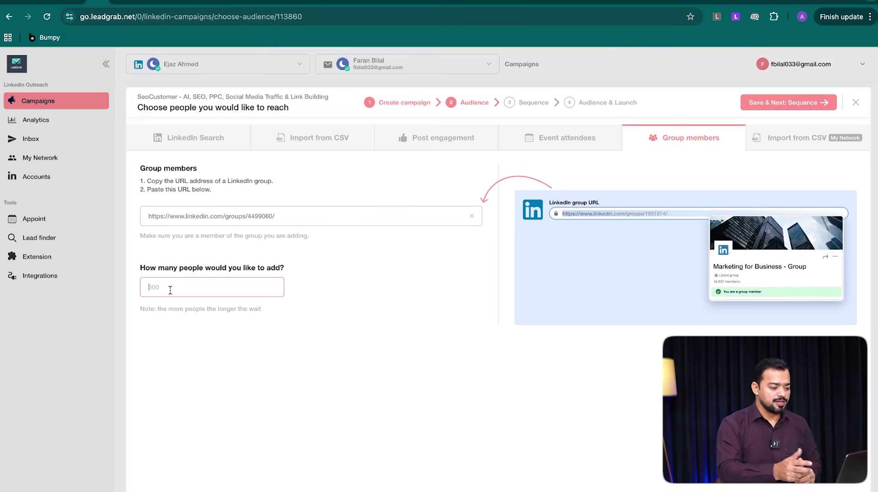
text(1000)
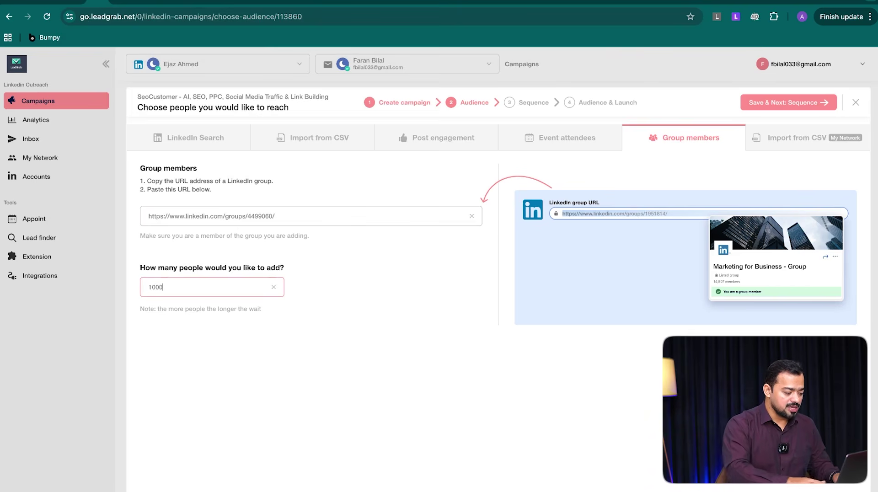
click(293, 366)
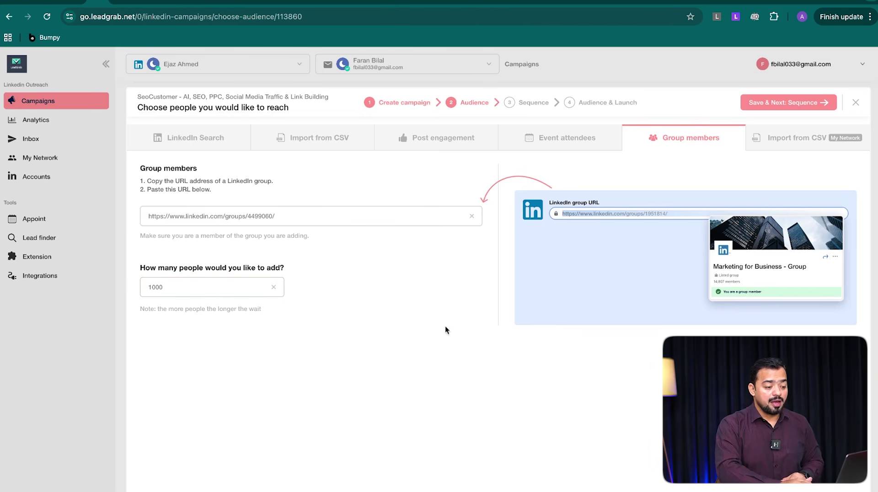
click(265, 225)
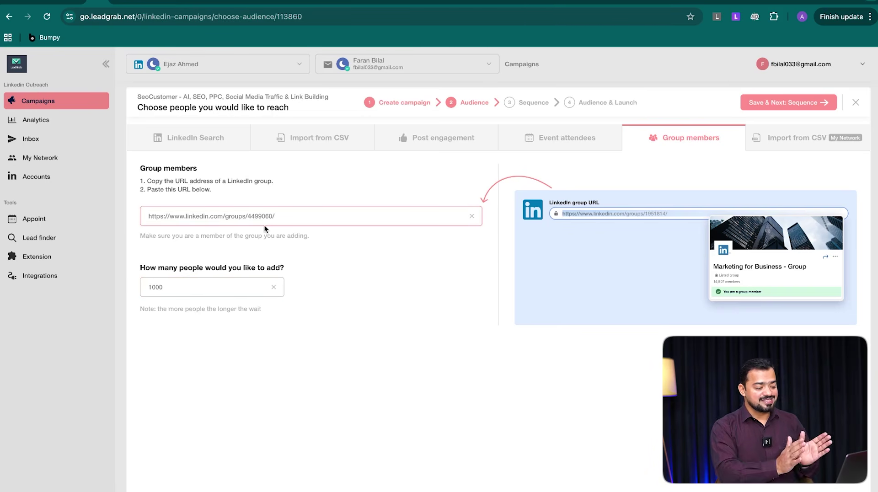
click(786, 104)
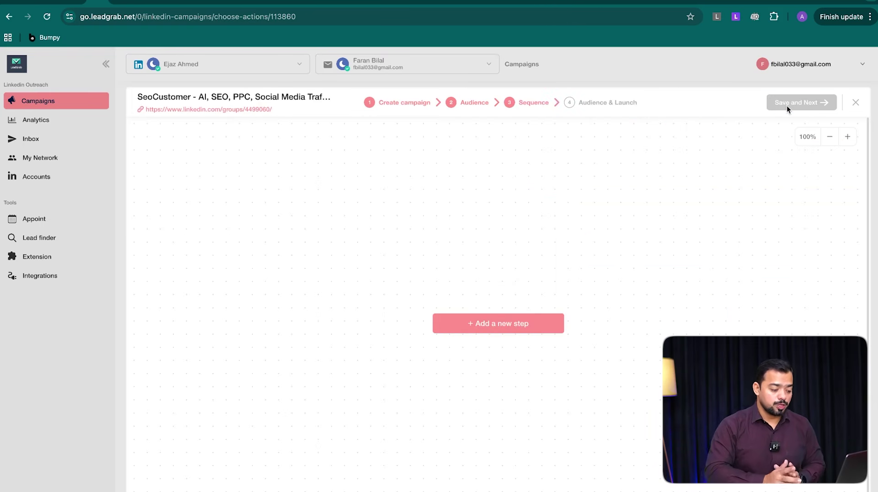
- Start the sequence with a connection request without a message, followed by an If connected condition
click(493, 326)
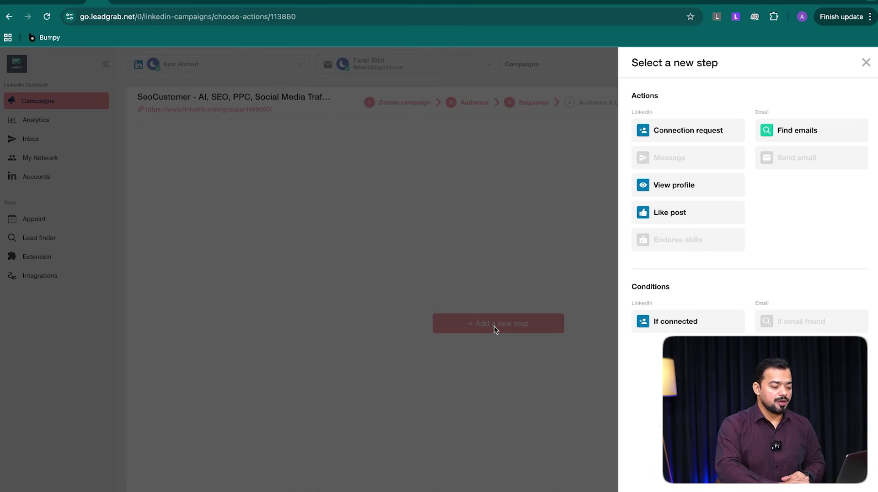
click(681, 131)
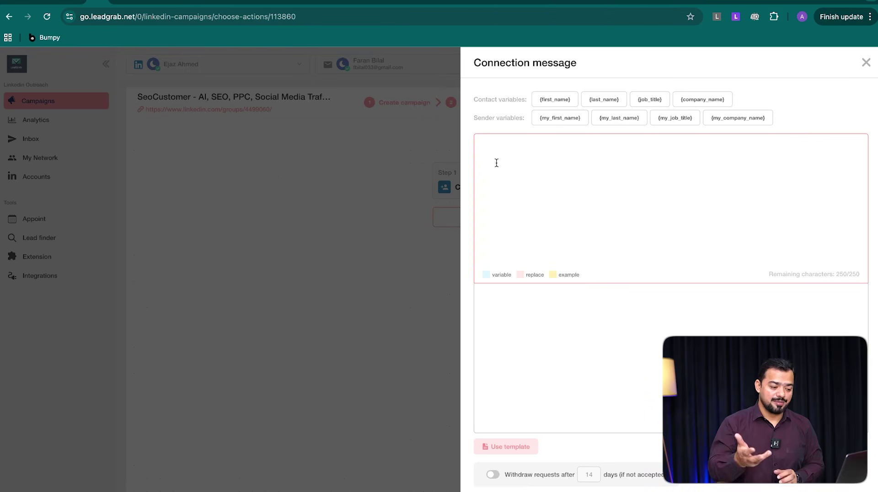
click(865, 63)
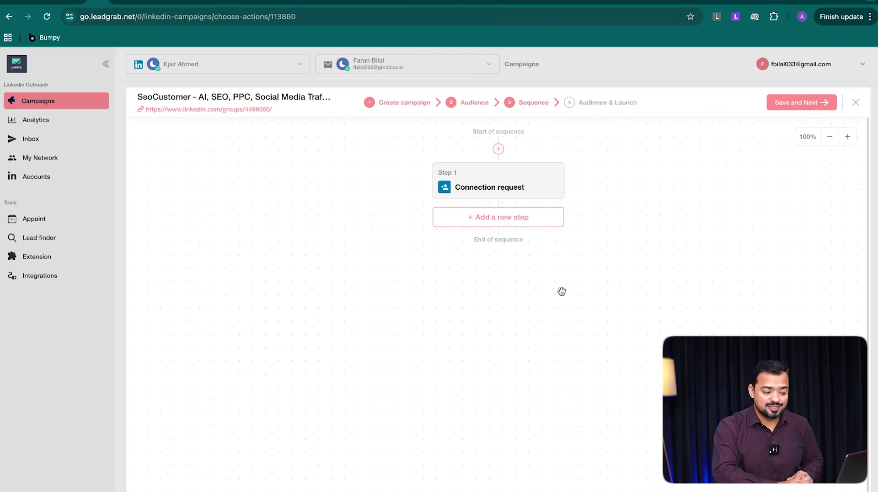
click(508, 223)
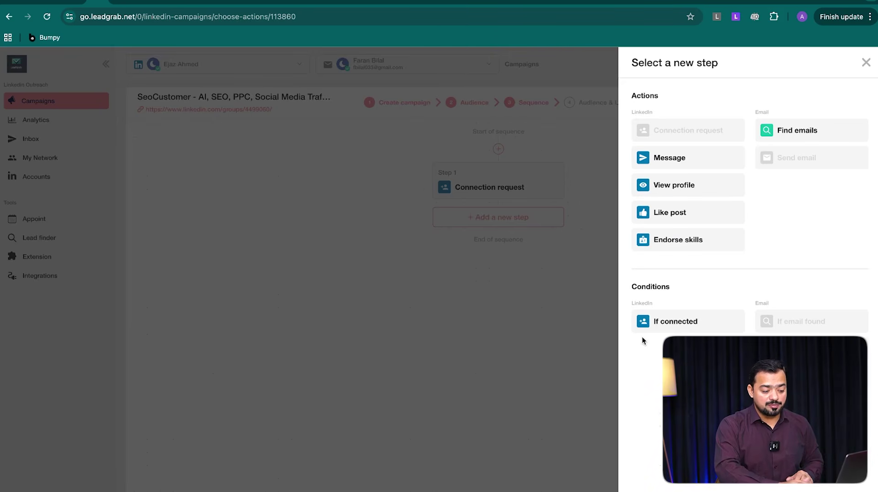
click(679, 328)
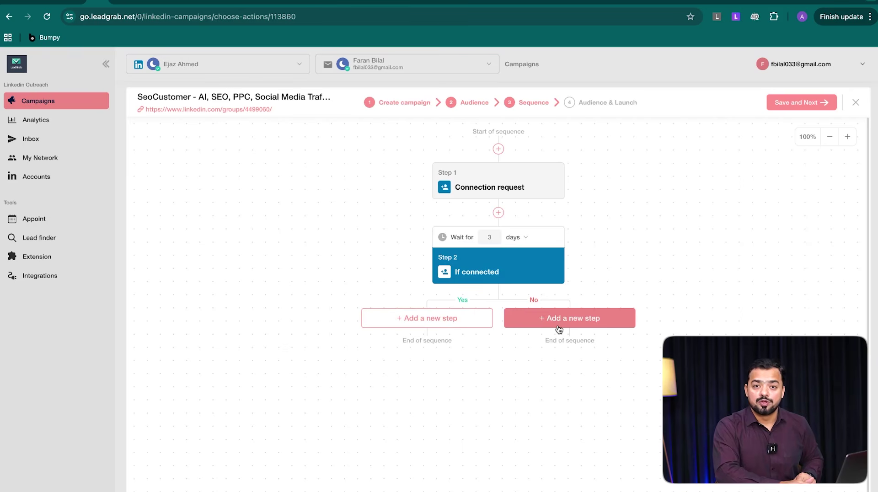
- Add a Message step to the condition's Yes branch, greeting the contact with "Hi" and the first_name variable
click(417, 323)
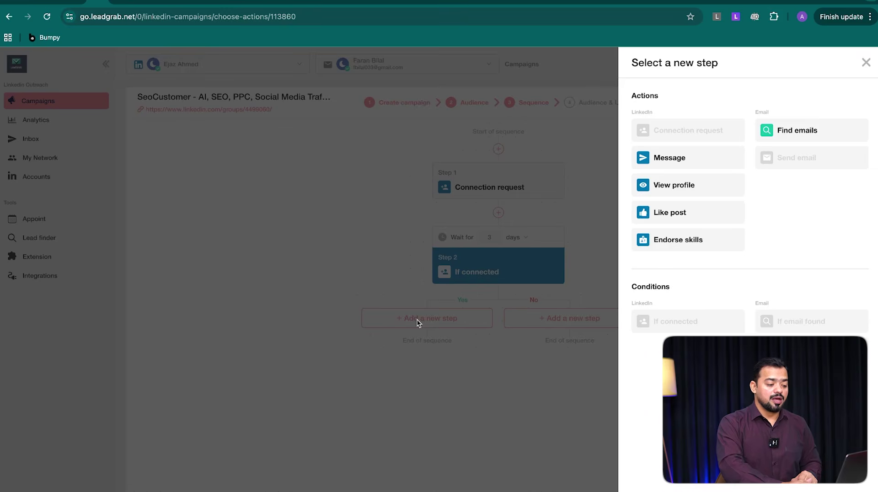
click(681, 168)
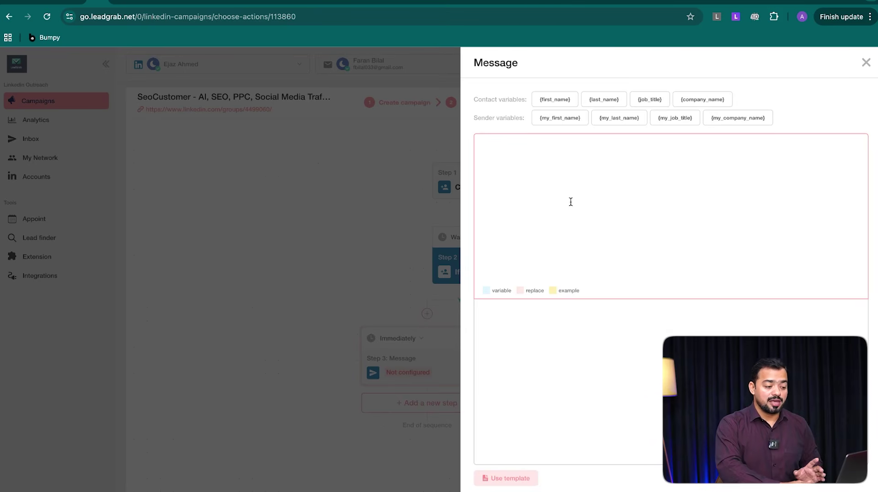
click(511, 157)
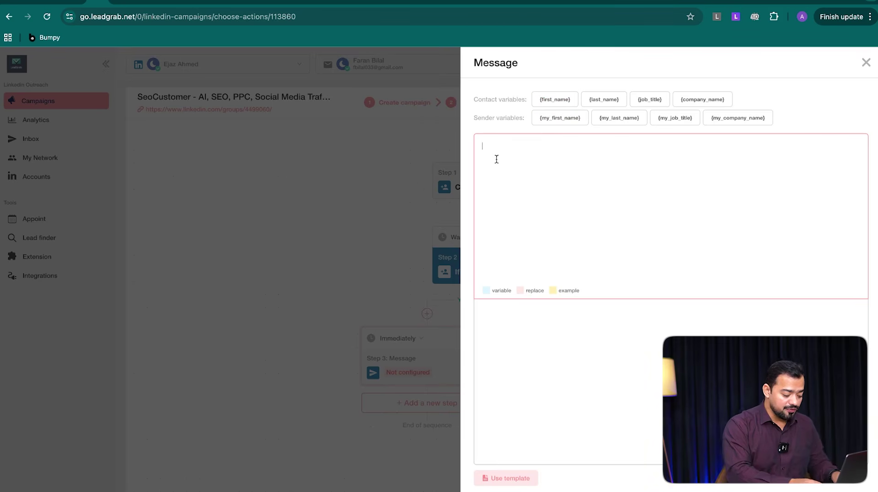
text(Hi)
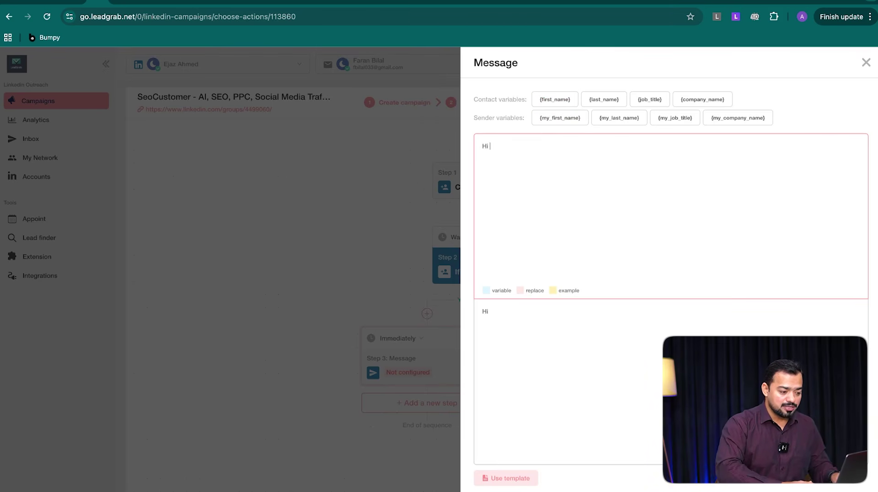
click(547, 100)
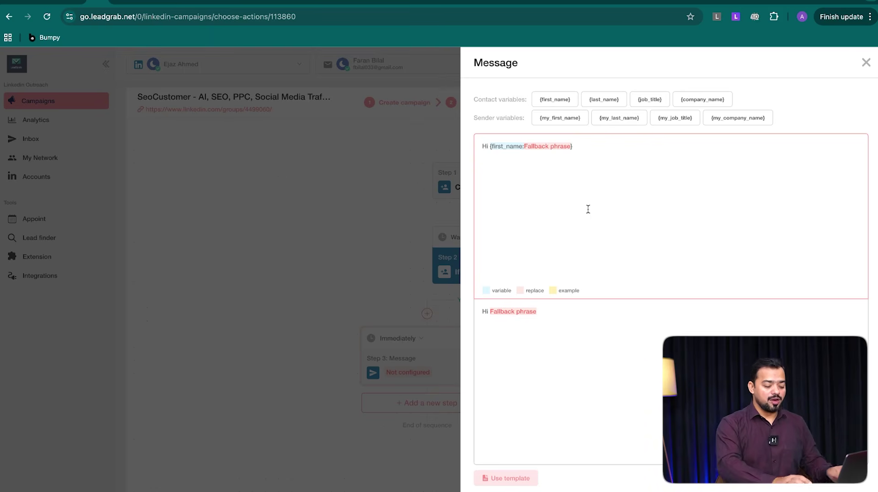
key(Return)
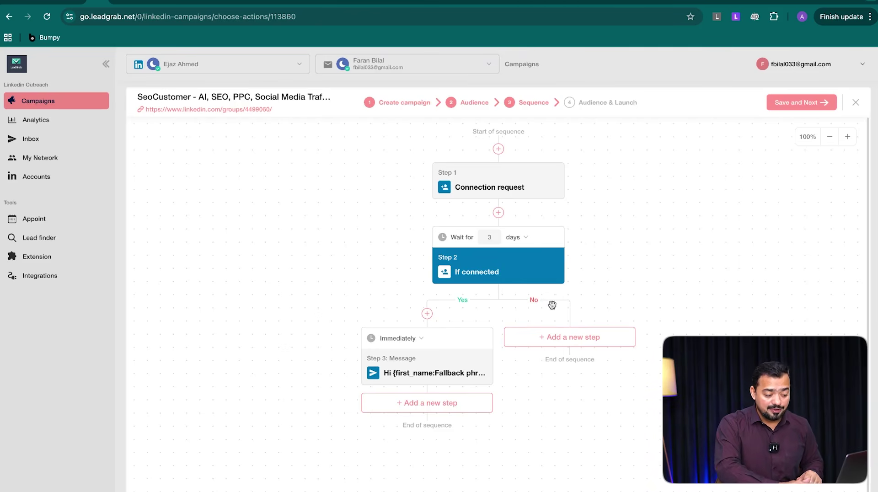
- Add a Like post step to the condition's No branch
click(562, 344)
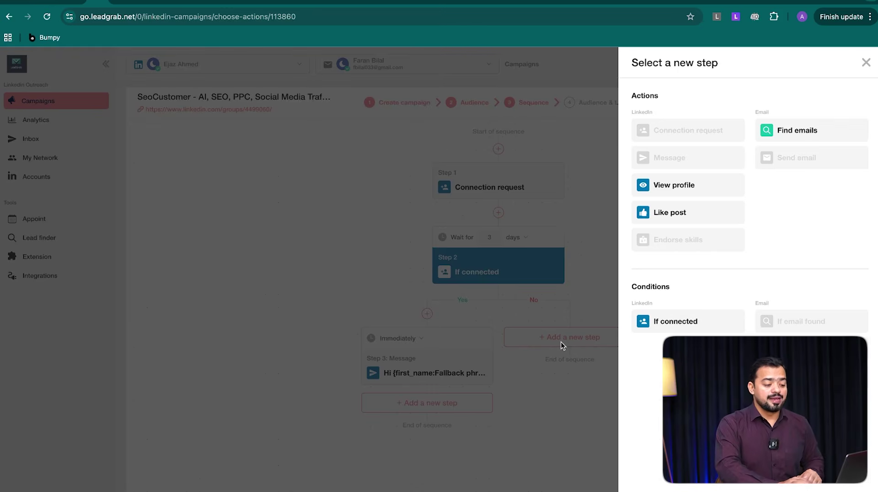
click(676, 215)
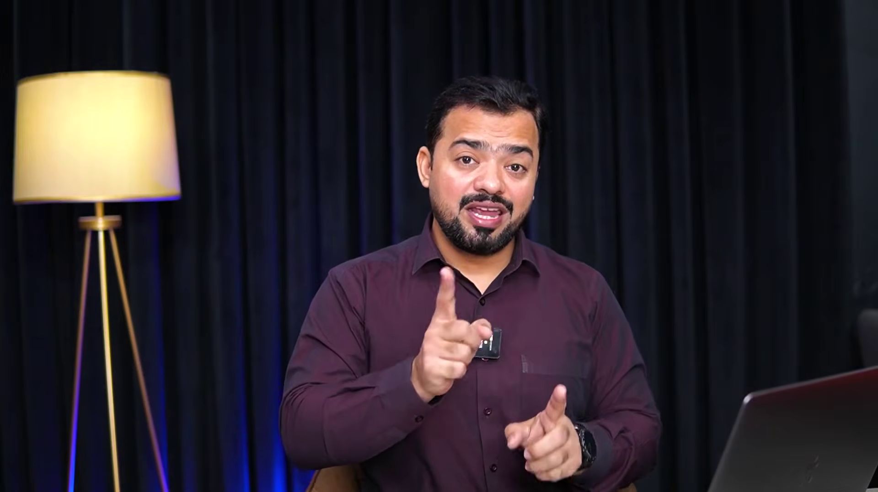